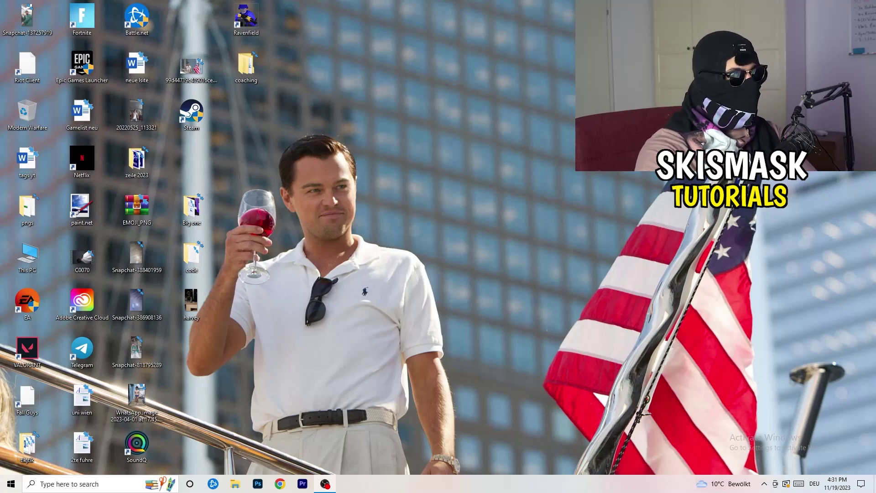
Open NVIDIA Control Panel from the desktop right-click menu.
right_click(470, 163)
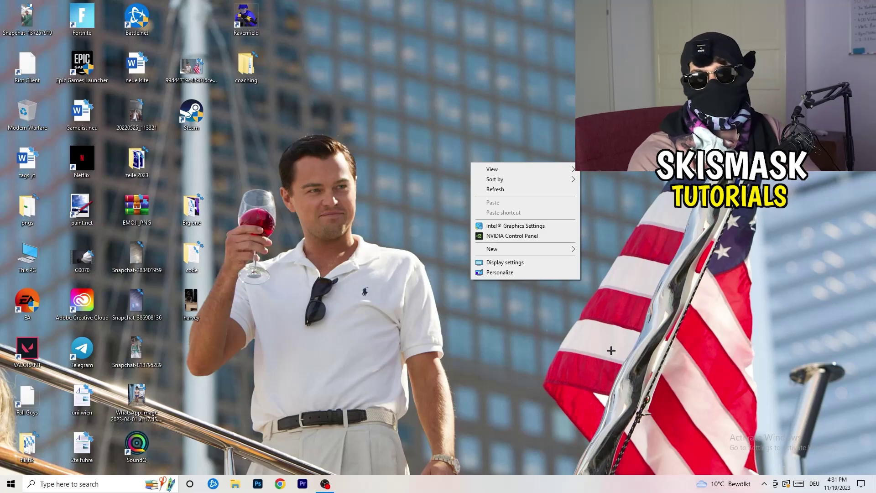
click(511, 235)
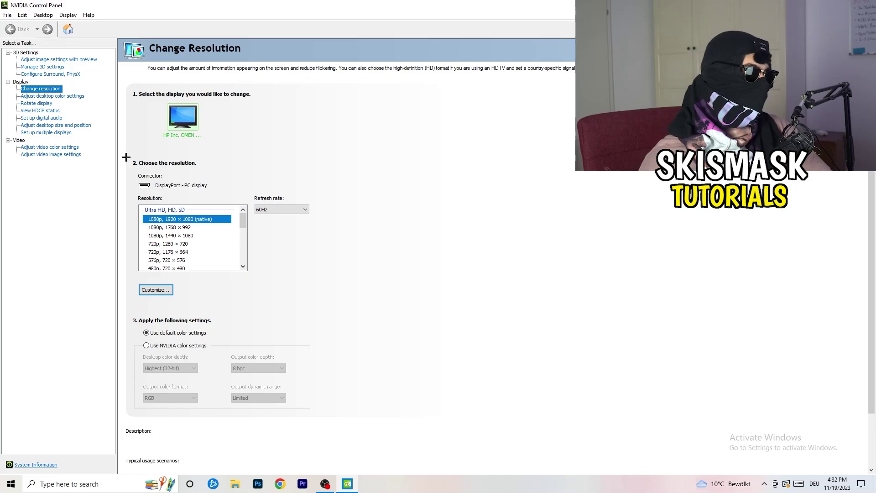
Draft a new custom resolution of 1440 × 1040 pixels.
click(155, 290)
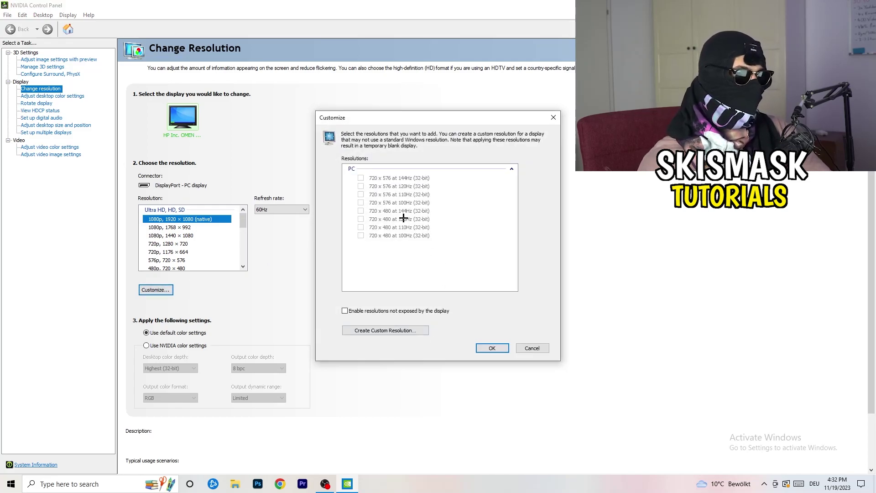
click(402, 330)
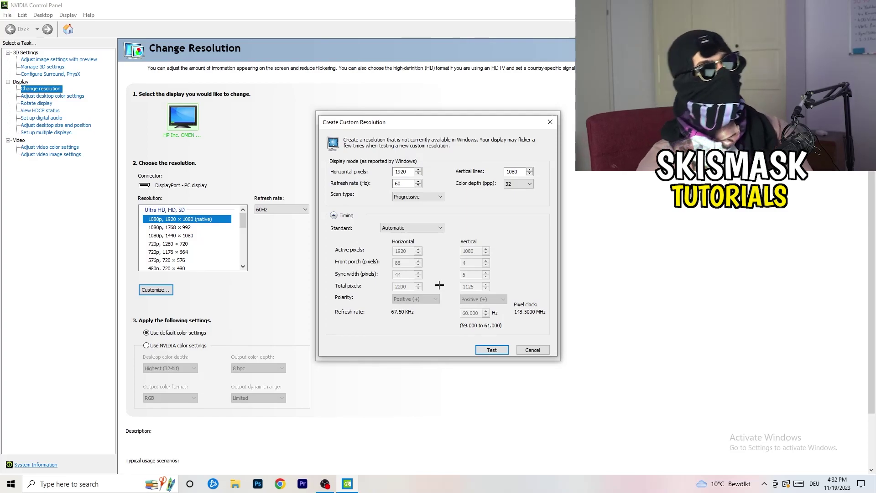
double_click(410, 173)
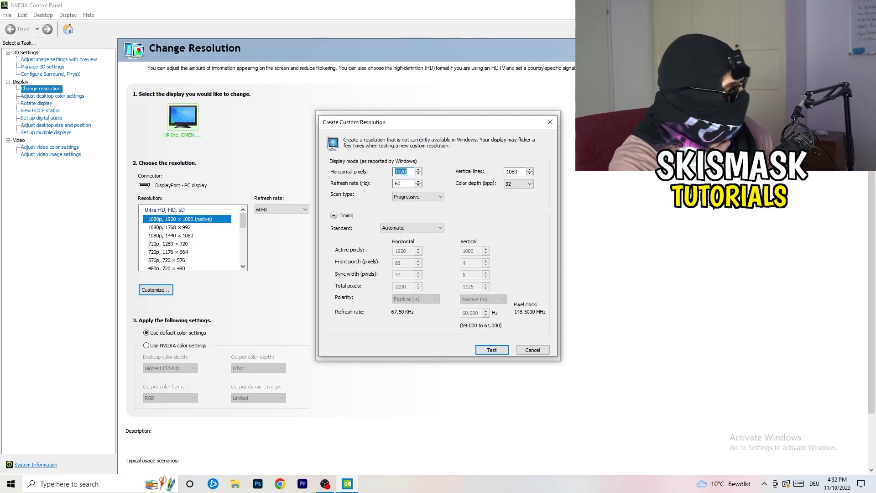
text(1140)
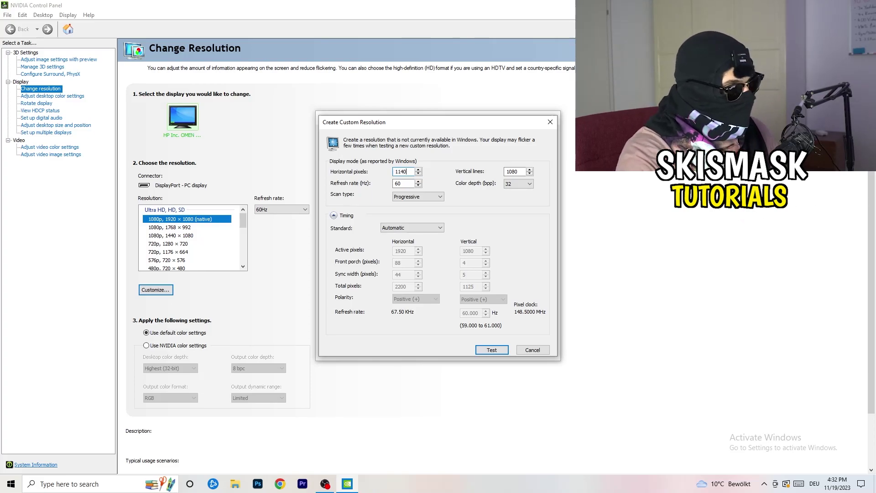
key(BackSpace)
key(BackSpace)
key(BackSpace)
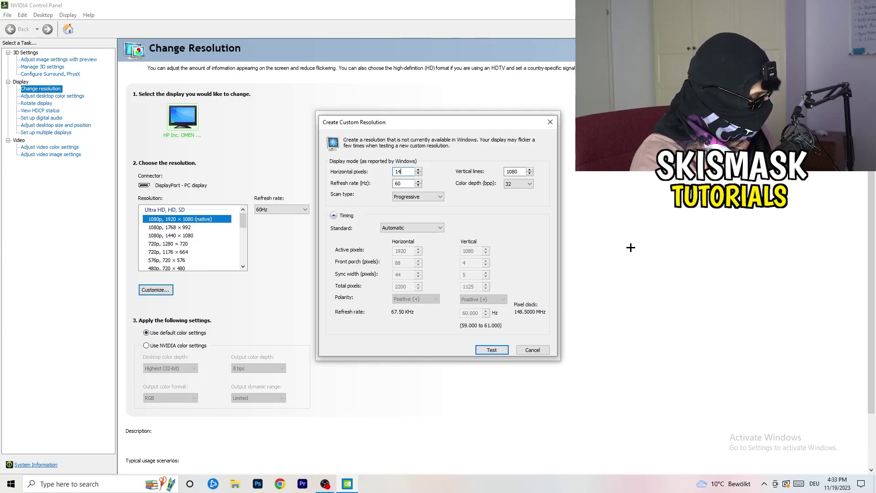
text(40)
click(518, 173)
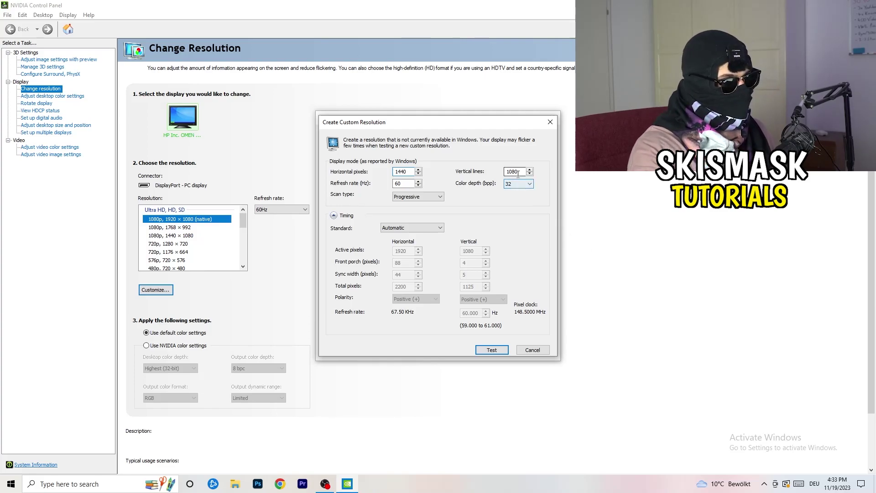
key(BackSpace)
key(BackSpace)
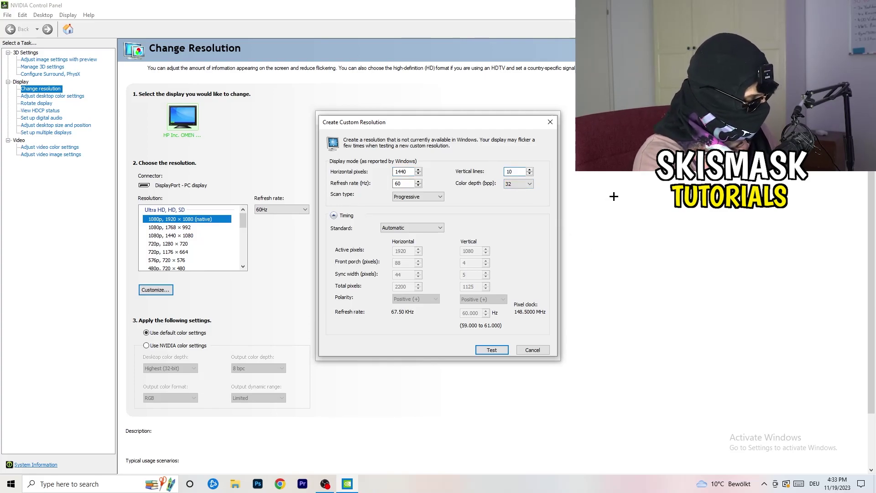
text(40)
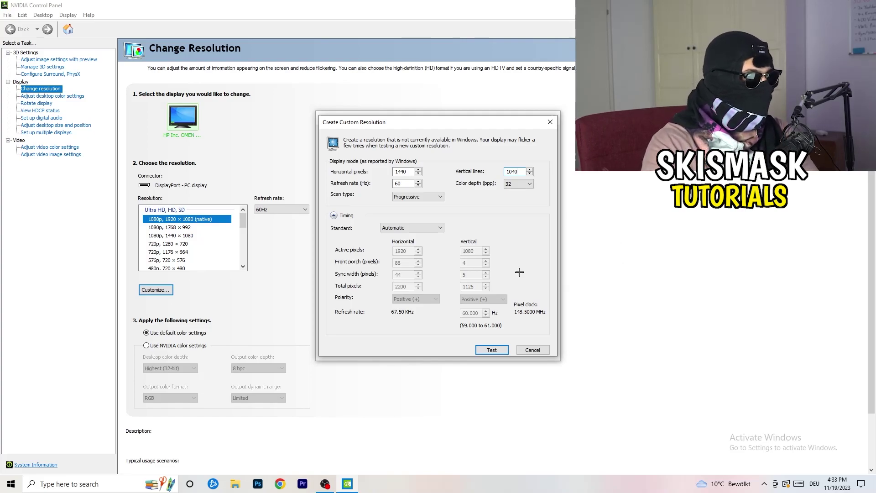
Keep Progressive scan and set the timing standard to CVT reduced blank.
click(433, 197)
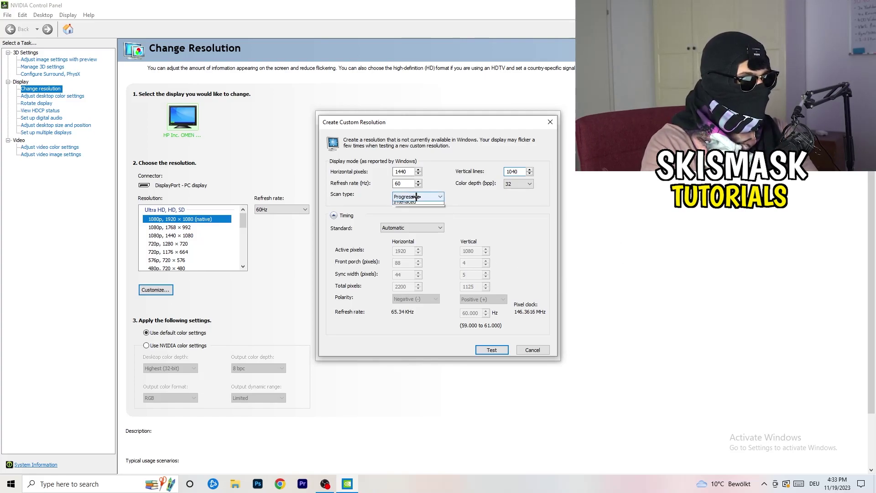
click(476, 197)
click(423, 228)
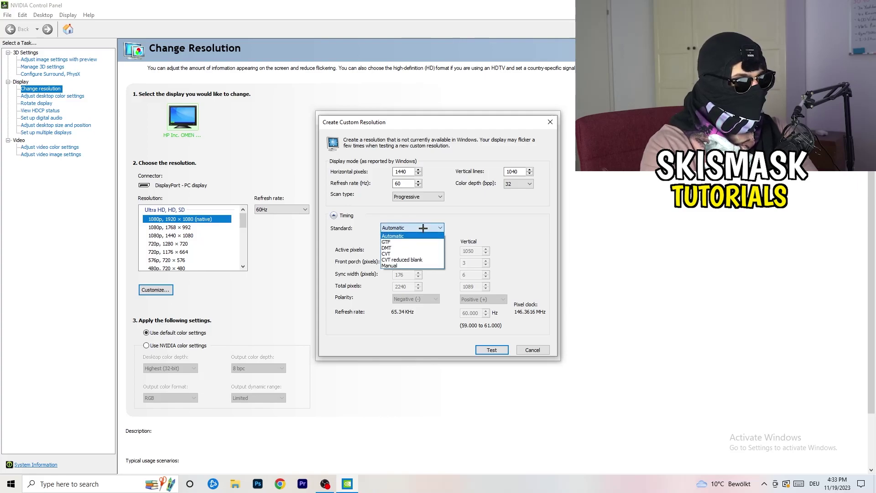
click(481, 234)
click(409, 228)
click(512, 227)
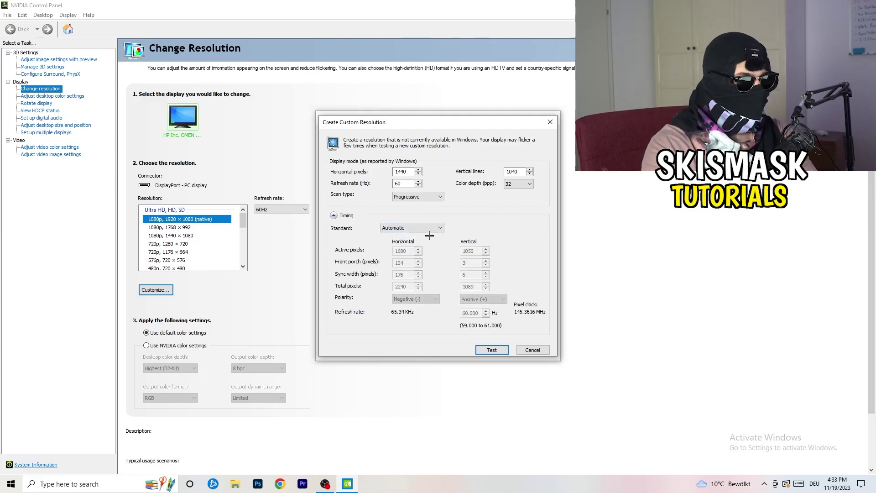
click(410, 228)
click(409, 265)
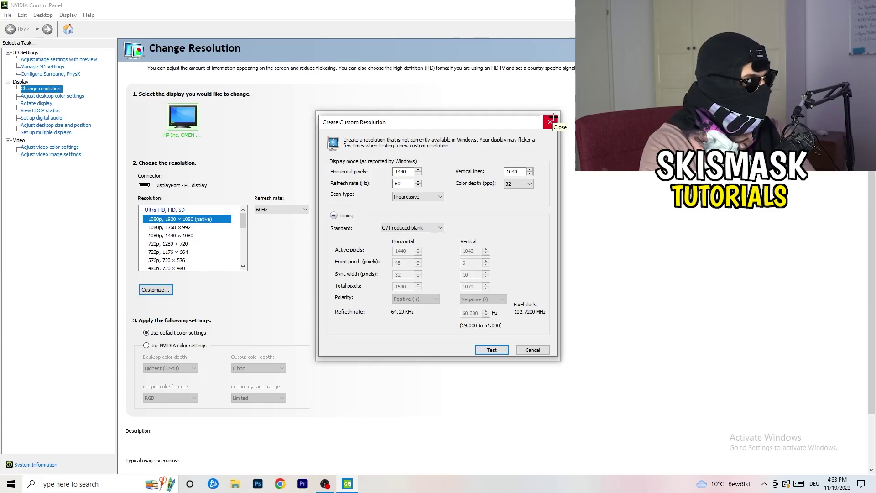
Discard the custom resolution, close NVIDIA Control Panel, and open Windows Settings.
click(554, 120)
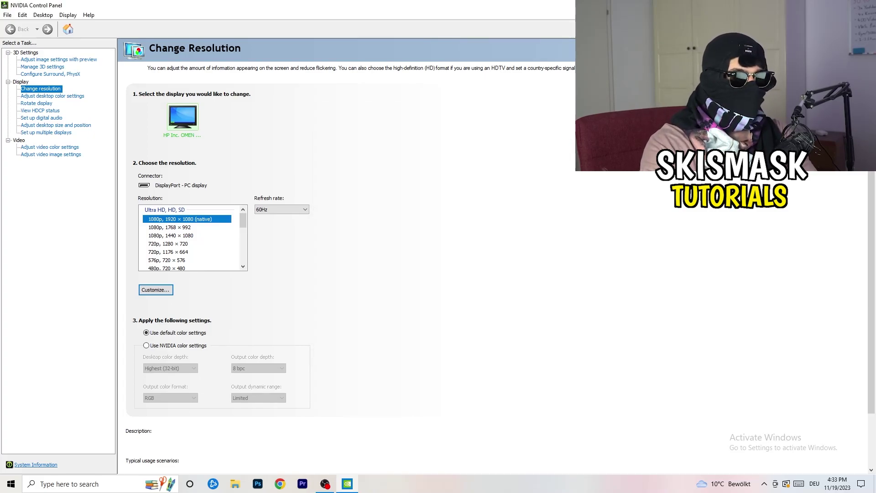
key(alt+F4)
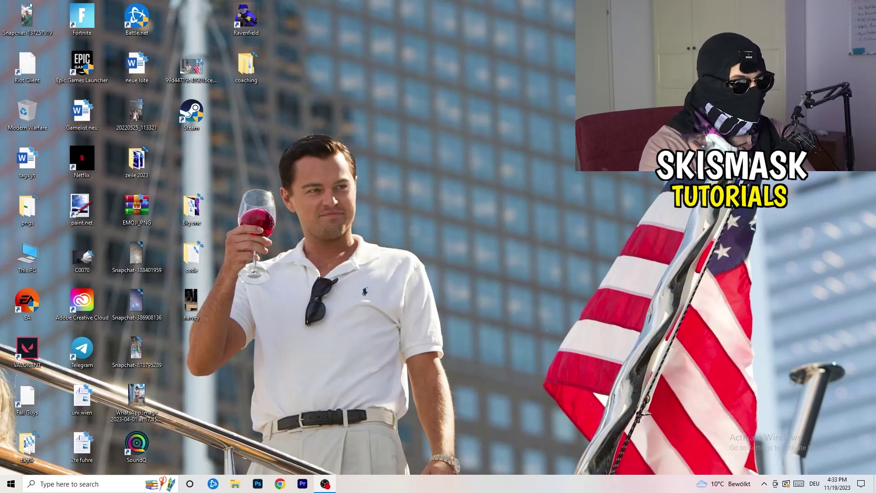
click(11, 484)
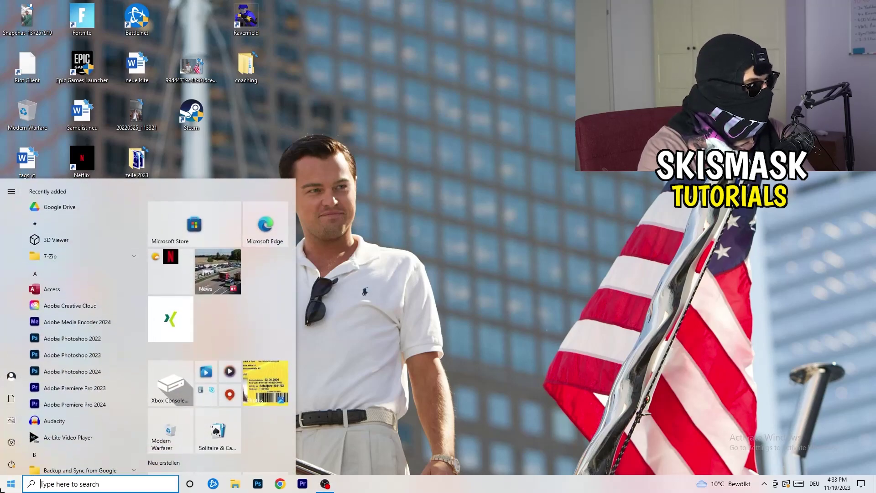
click(12, 441)
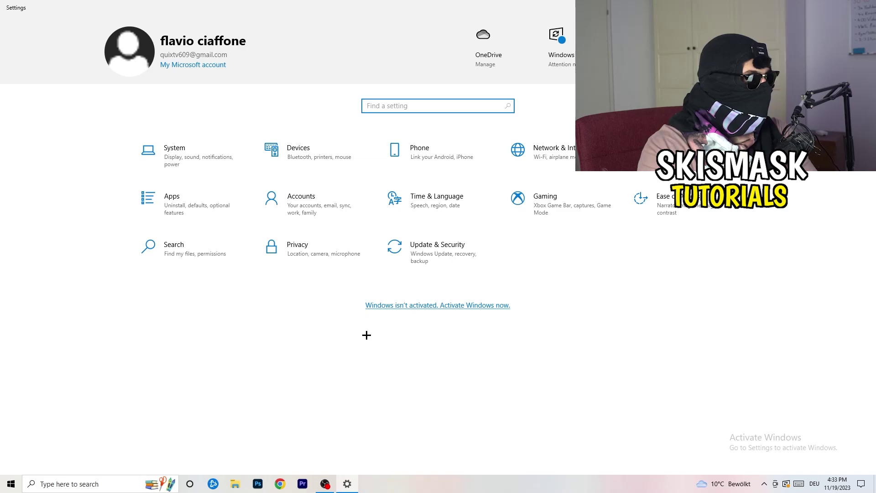
click(192, 168)
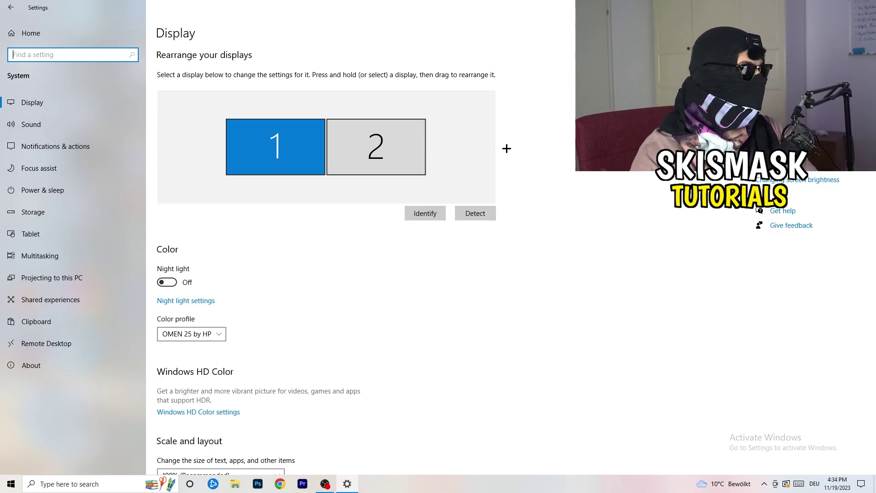
scroll(288, 221, down, 5)
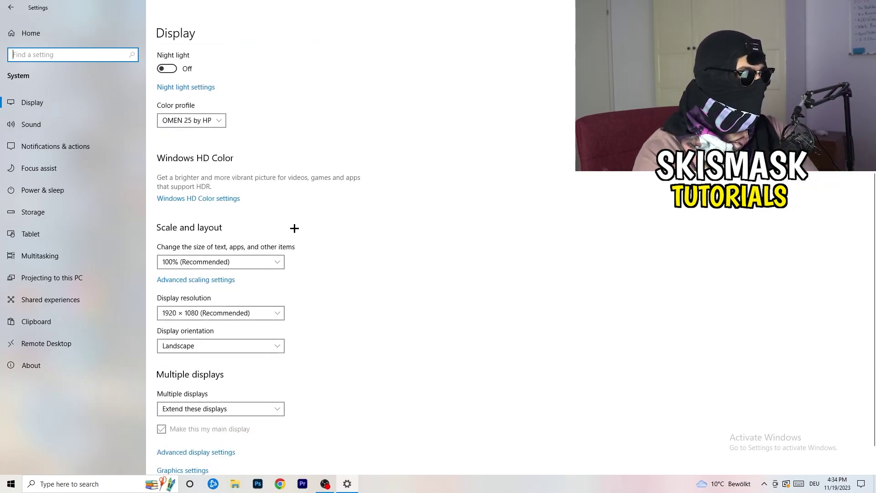
click(259, 219)
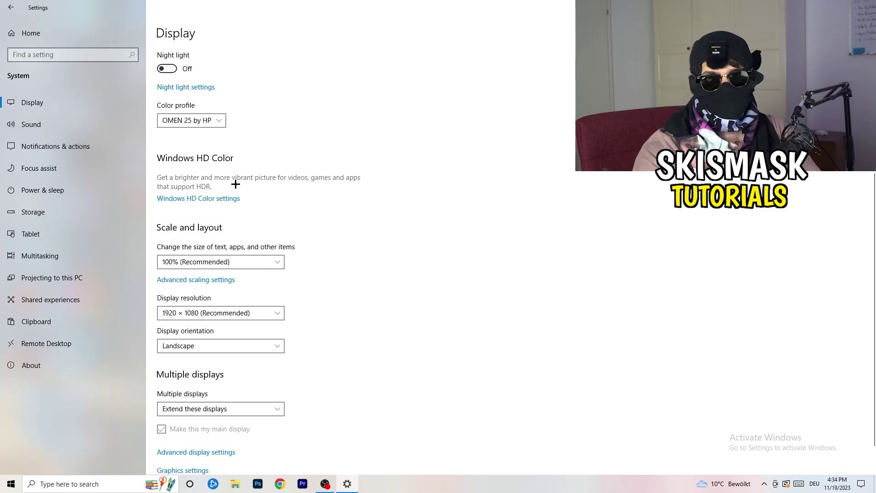
scroll(192, 199, down, 1)
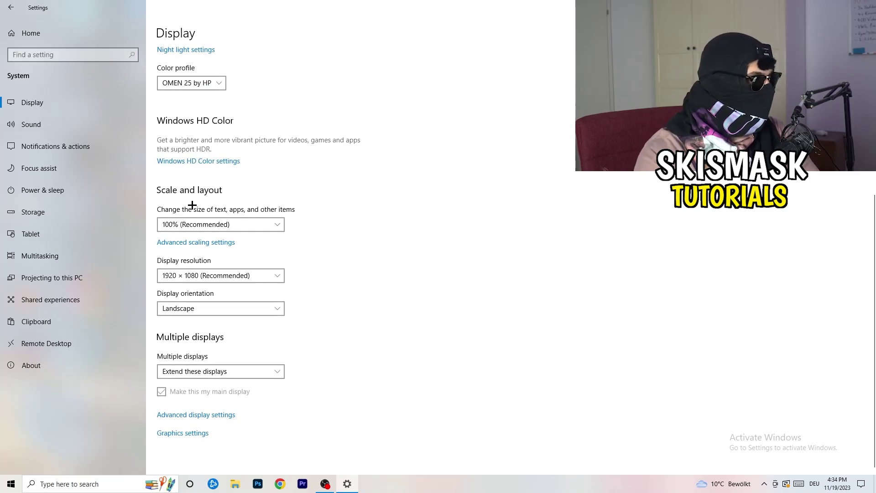
click(272, 224)
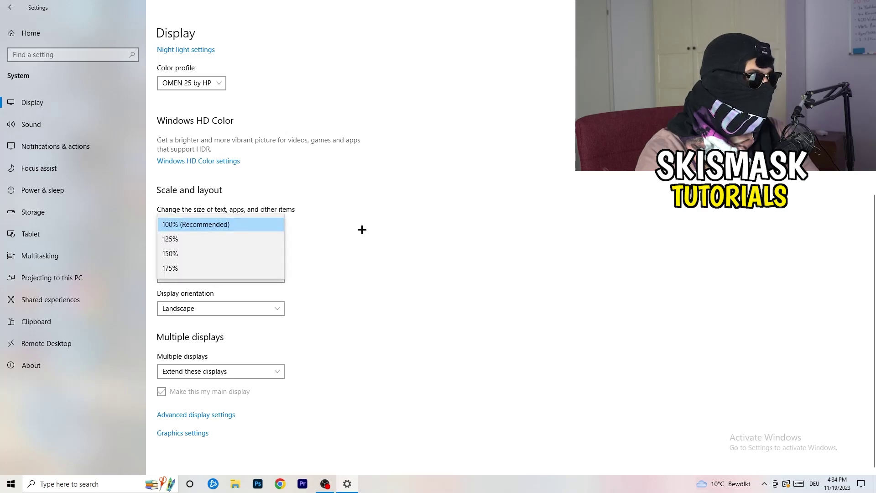
click(429, 215)
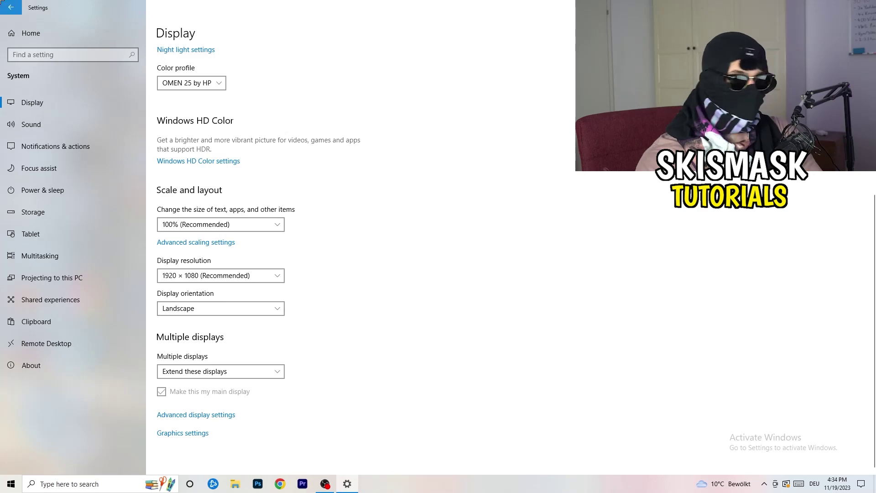
Return to Settings home and open Gaming to confirm Xbox Game Bar is off.
click(11, 7)
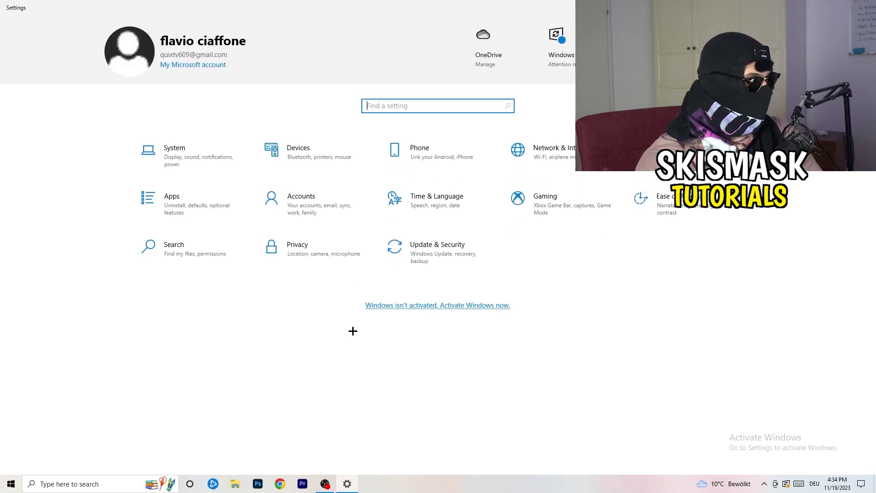
click(584, 218)
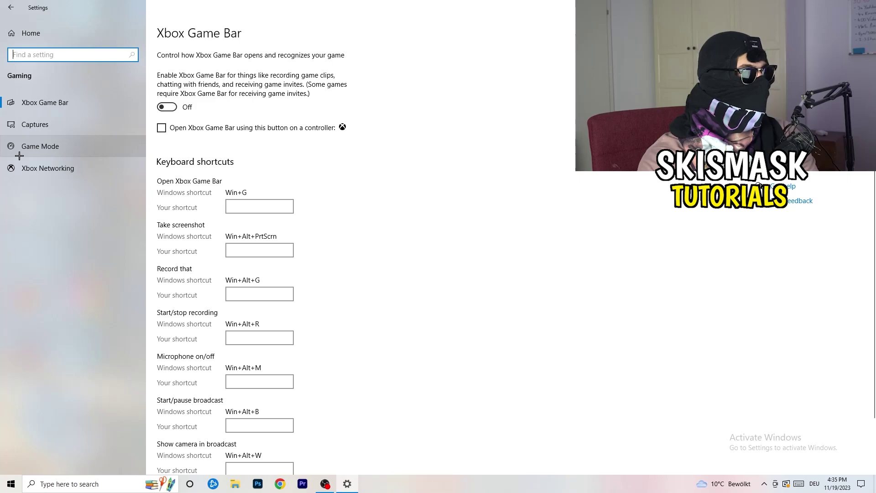
Confirm Game Mode is on, then close Settings with Alt+F4.
click(78, 143)
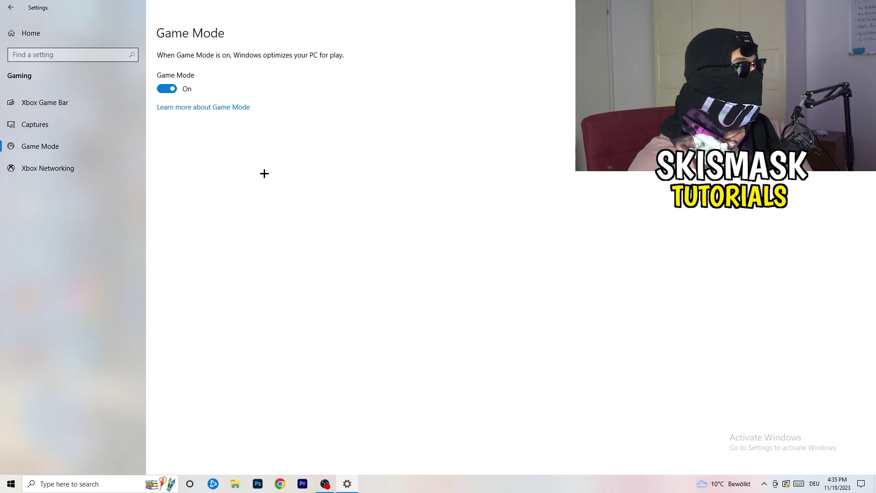
key(alt+F4)
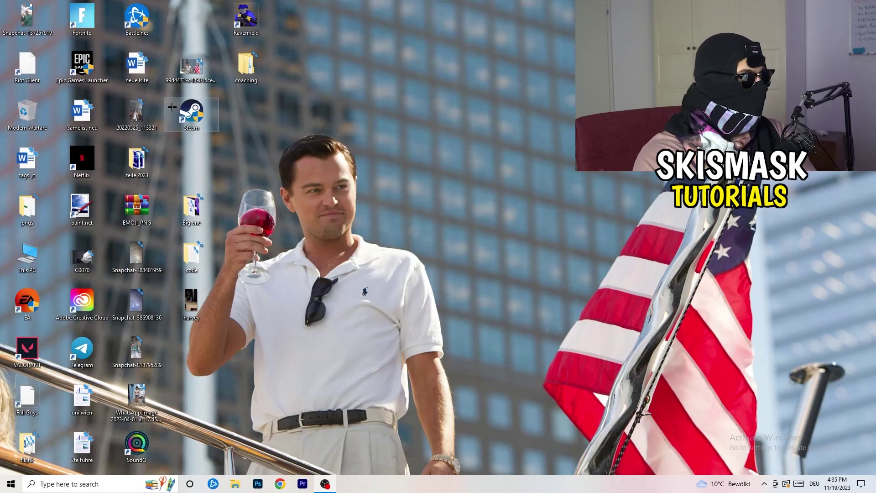
Set the Steam shortcut to Windows 8 compatibility mode, running as administrator.
drag(192, 113, 465, 161)
right_click(469, 159)
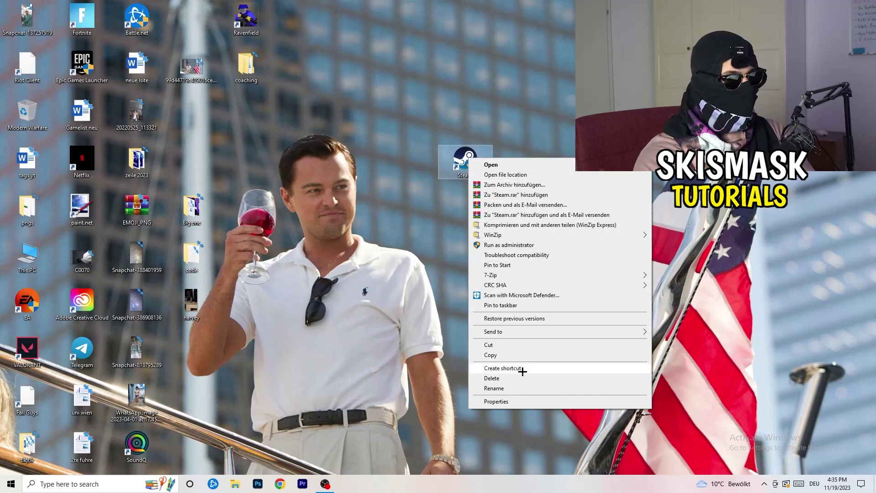
click(526, 403)
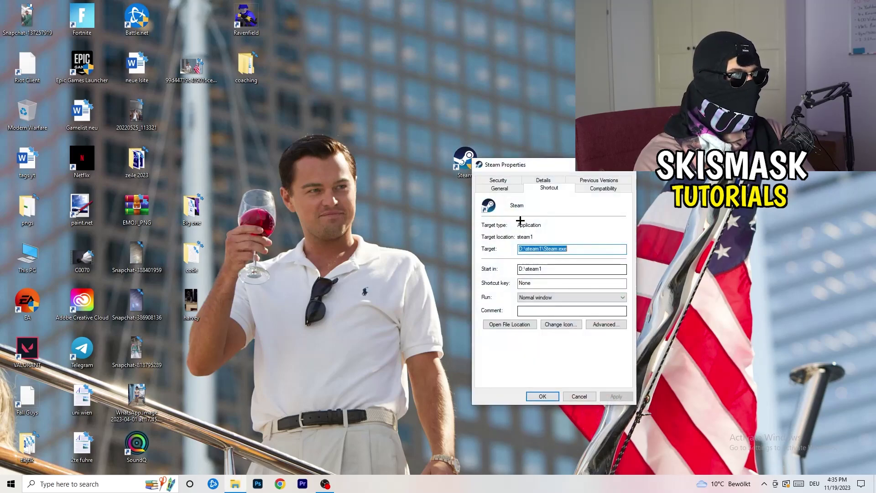
drag(516, 161, 373, 86)
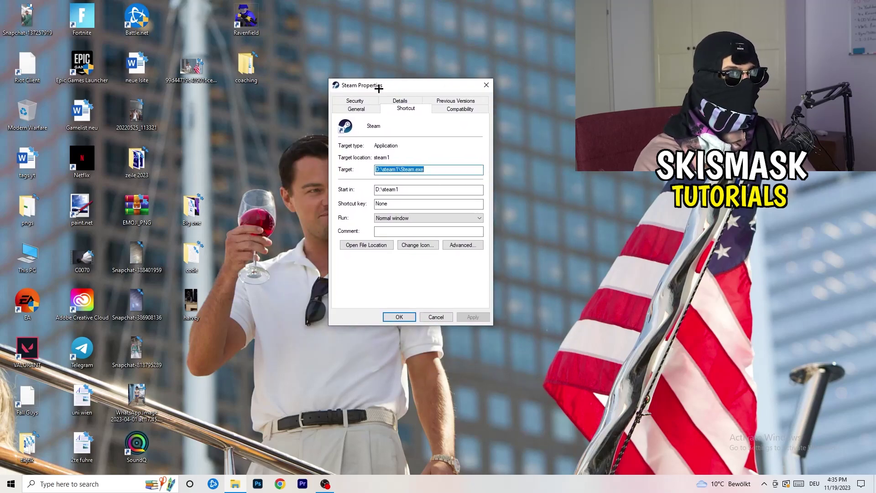
click(470, 109)
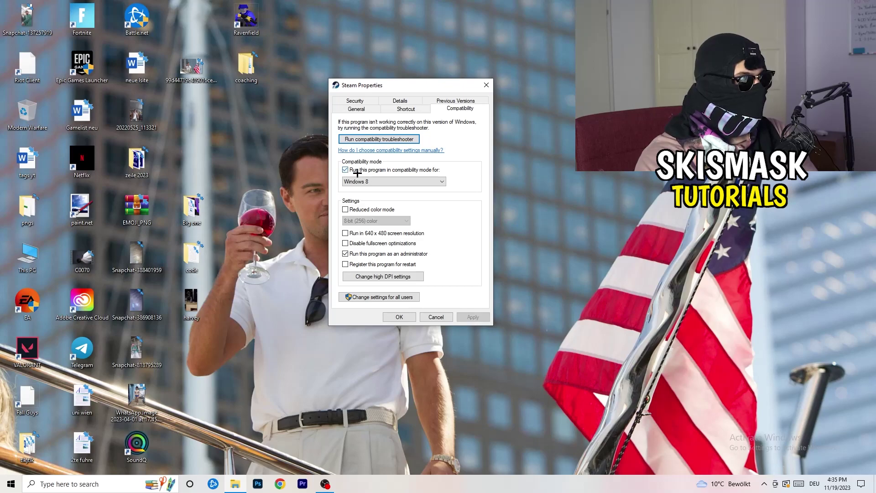
click(414, 181)
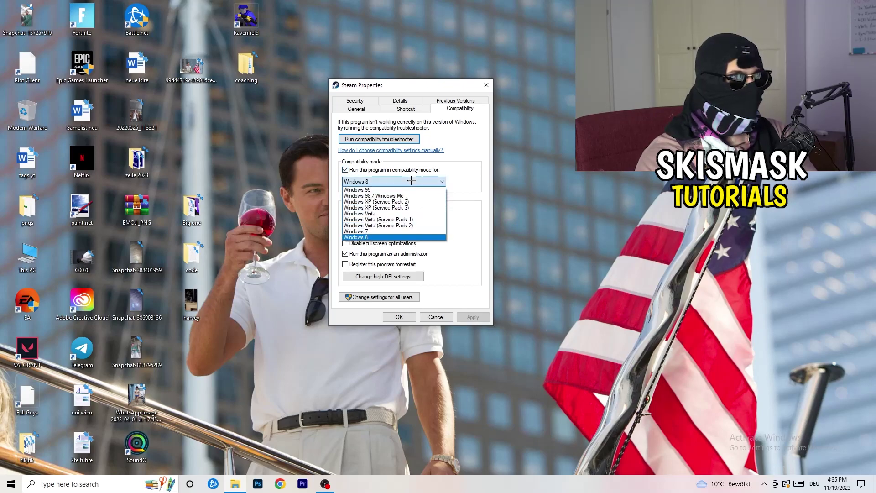
click(486, 175)
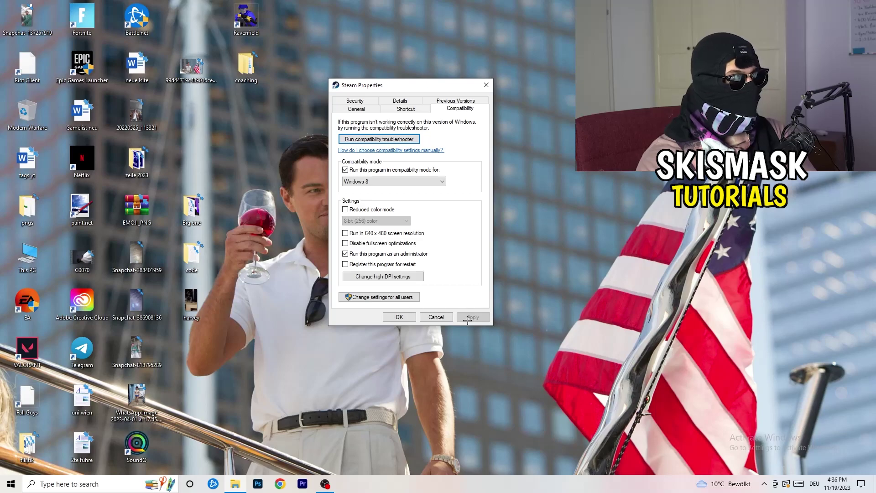
click(399, 316)
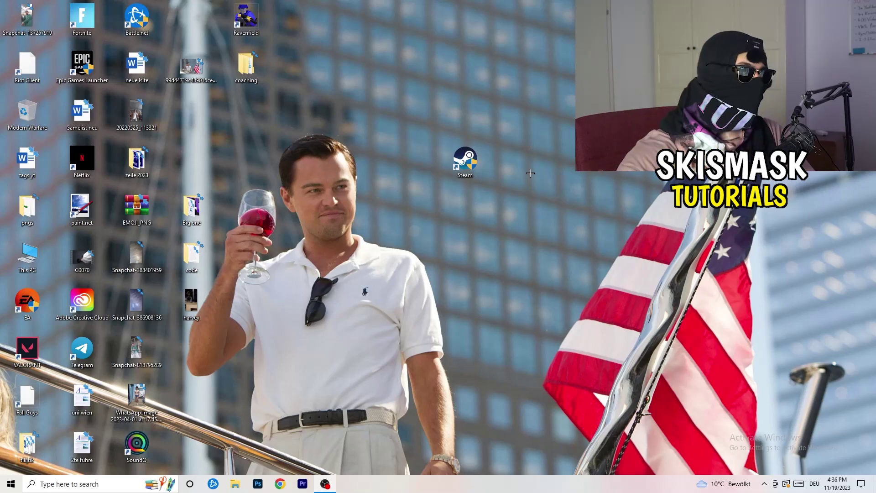
Move the Steam shortcut back left and recheck its compatibility settings.
drag(465, 160, 410, 160)
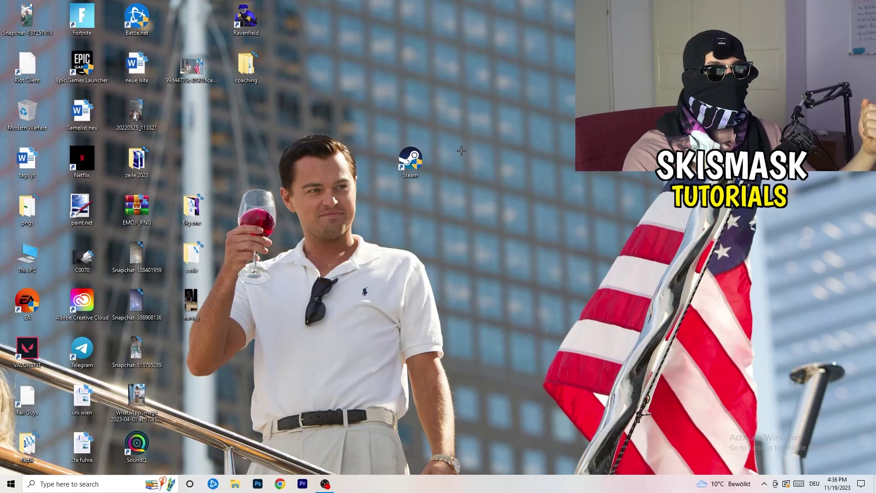
drag(420, 161, 311, 160)
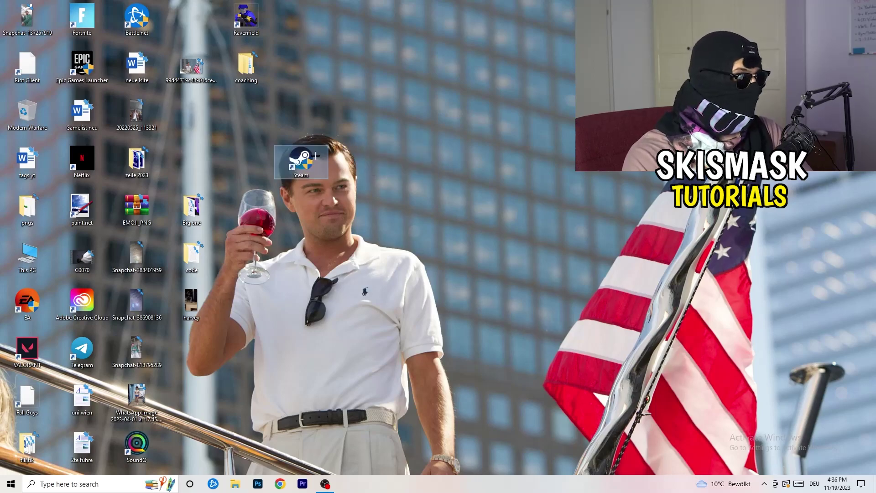
right_click(302, 158)
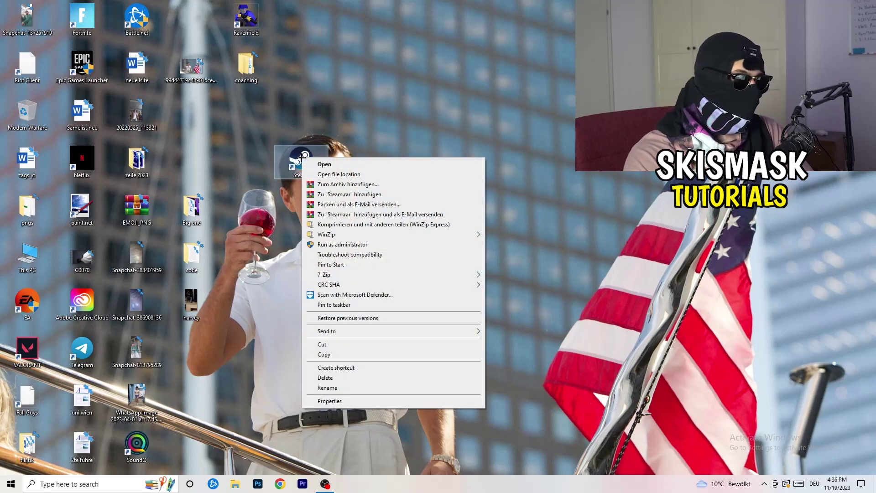
click(346, 400)
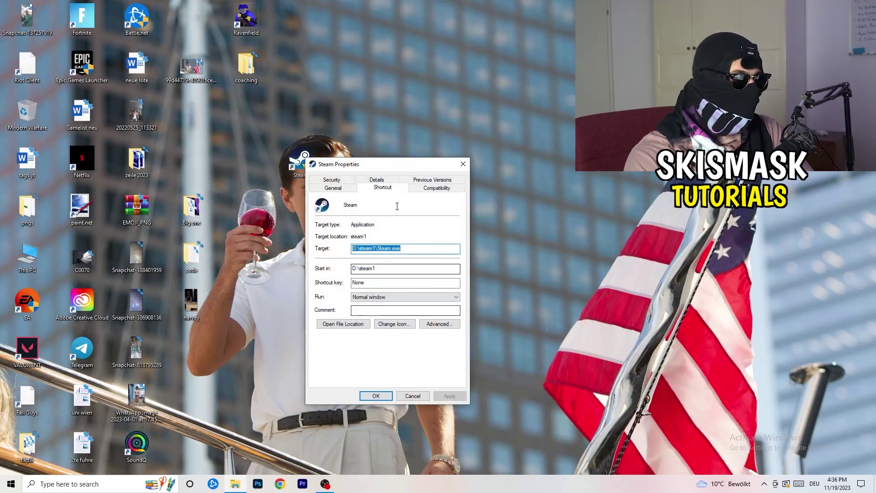
click(437, 187)
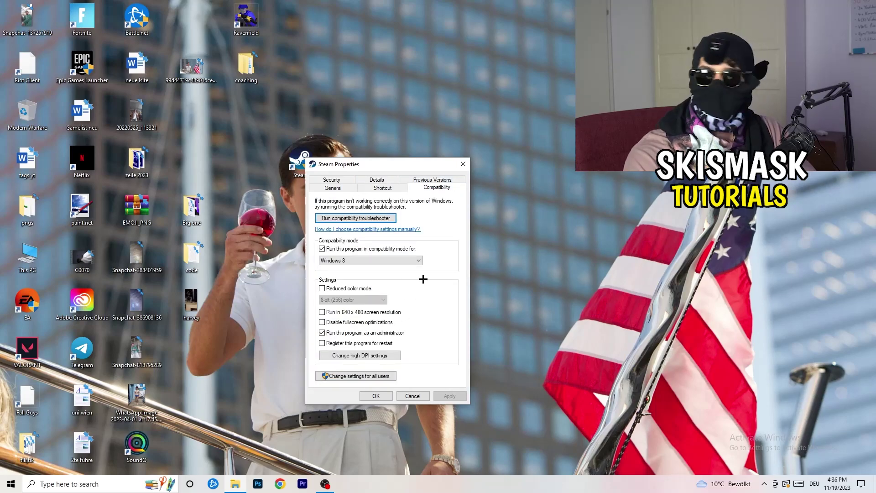
click(462, 164)
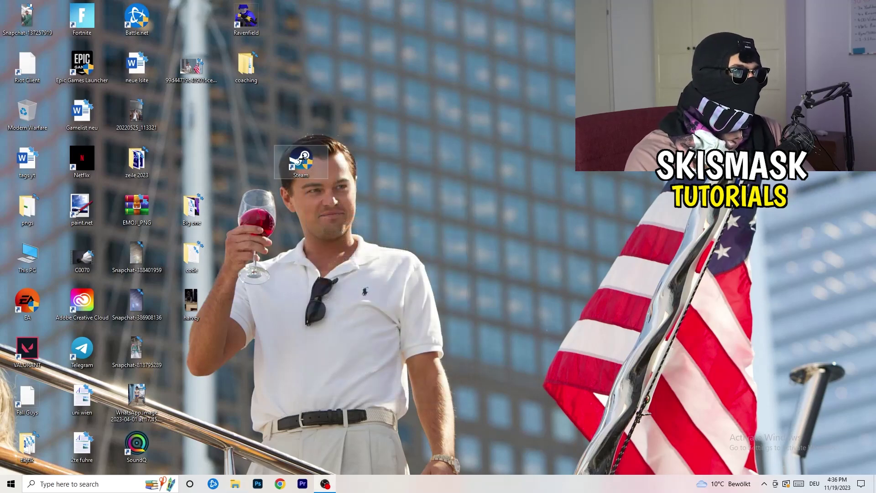
Move the taskbar to the top of the screen and back to the bottom.
click(470, 82)
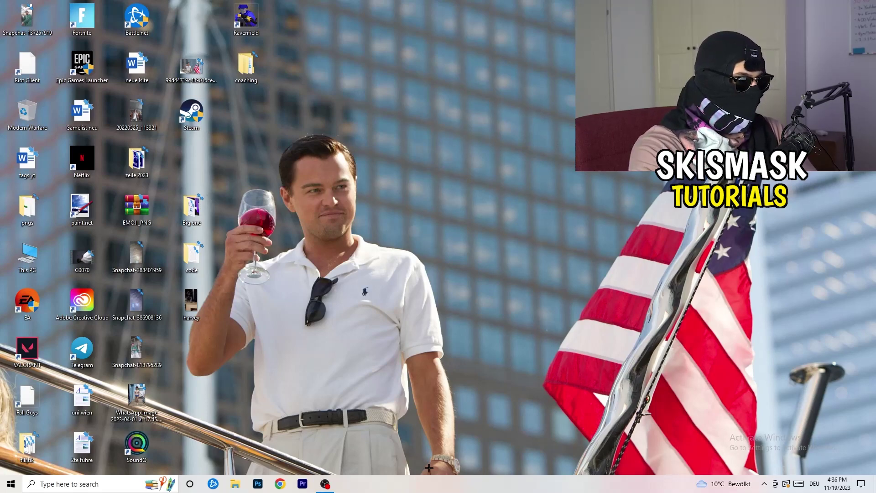
drag(457, 484, 232, 140)
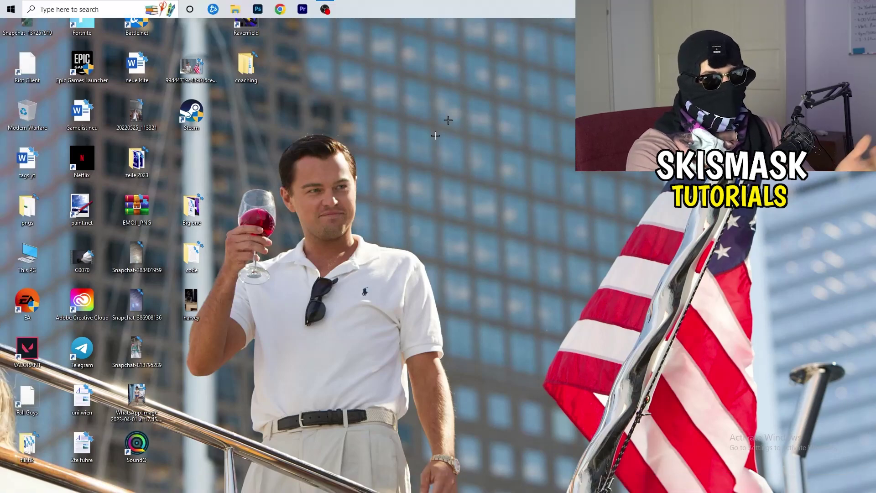
drag(411, 10, 365, 339)
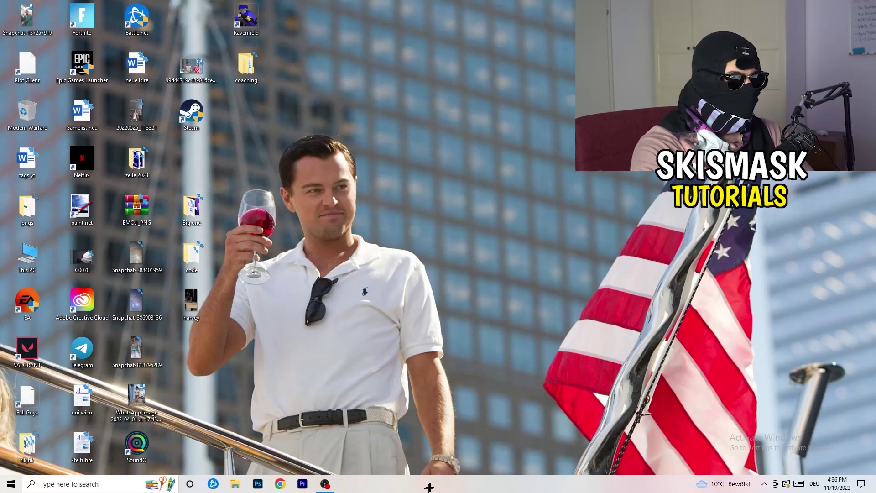
Launch Task Manager from the taskbar menu and maximize it.
right_click(468, 485)
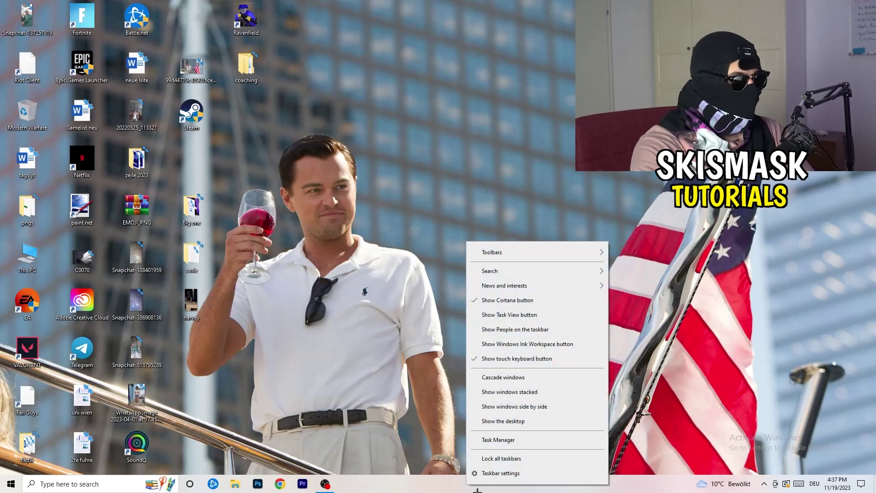
click(504, 440)
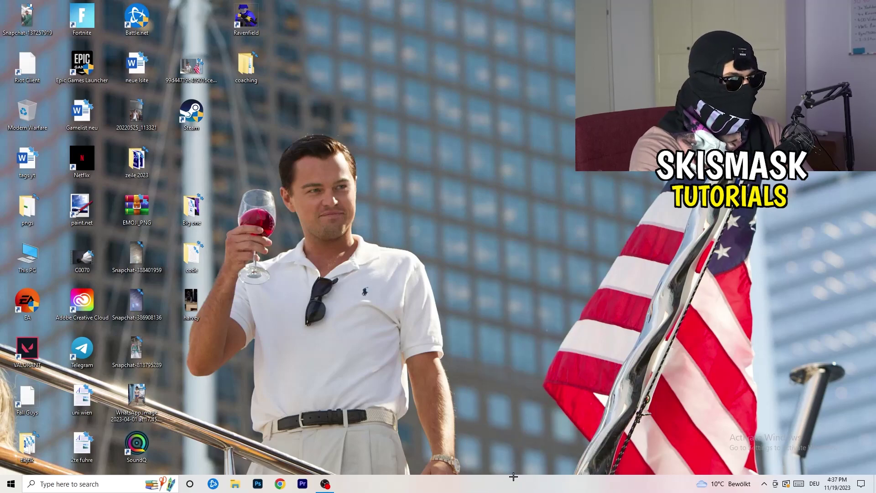
click(502, 17)
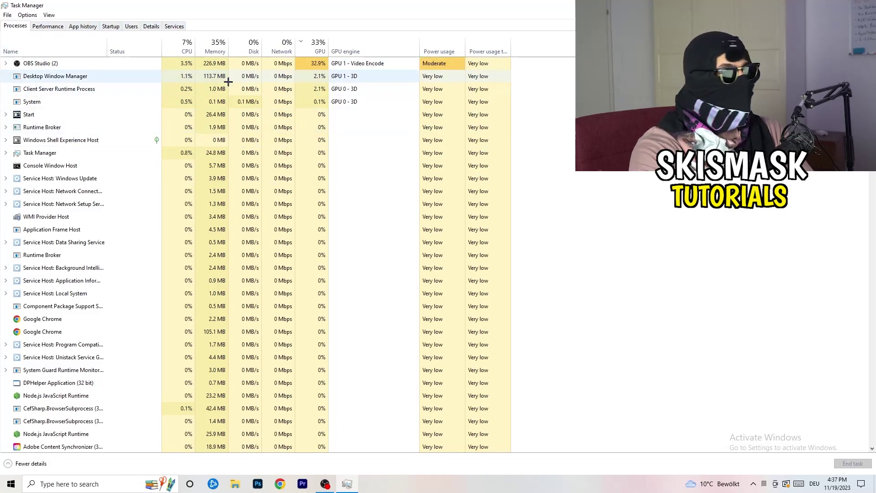
Switch Task Manager to the Details tab listing processes with PID and status.
click(151, 27)
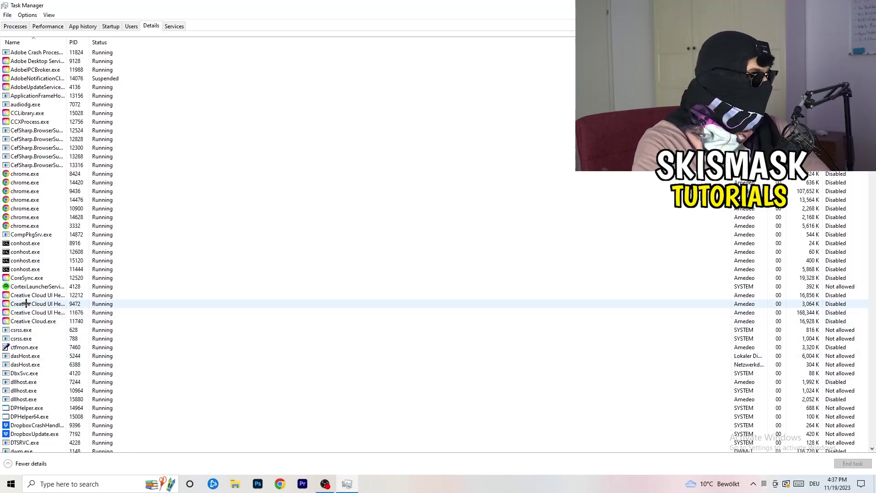
Bring up the options for the Creative Cloud UI Helper process in Details.
right_click(26, 304)
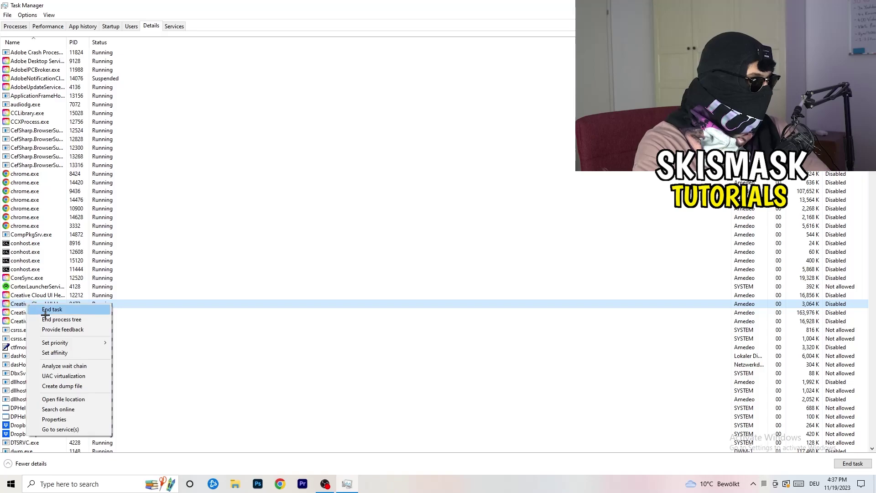